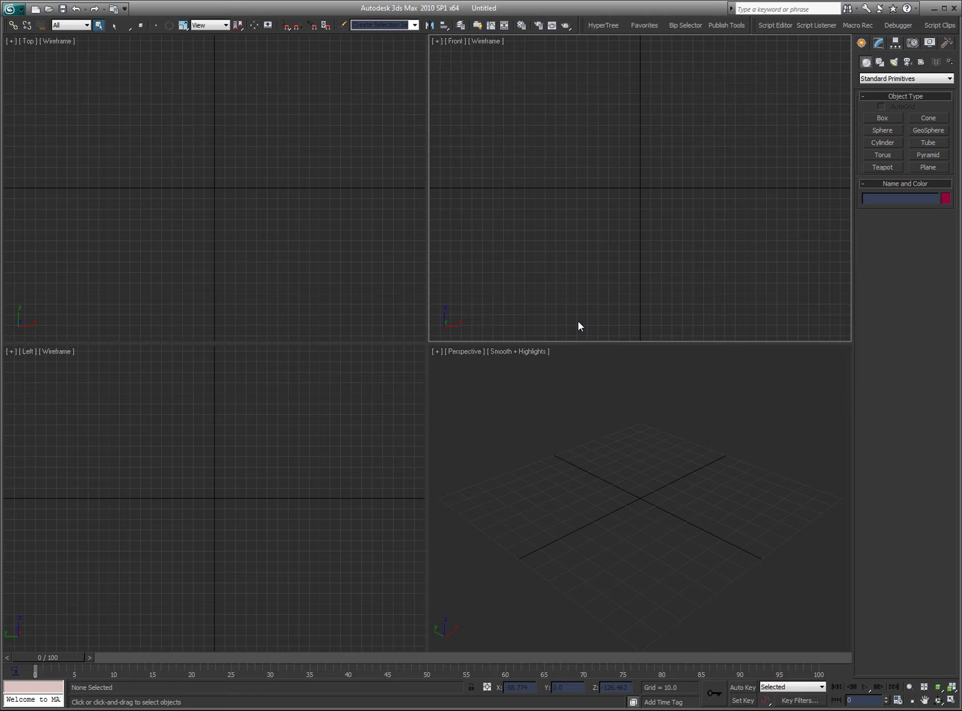
Step: Cycle the active viewport through the Top, Left, Perspective and Front views
{"action": "left_click", "coordinate": [402, 315]}
{"action": "left_click", "coordinate": [308, 420]}
{"action": "left_click", "coordinate": [525, 395]}
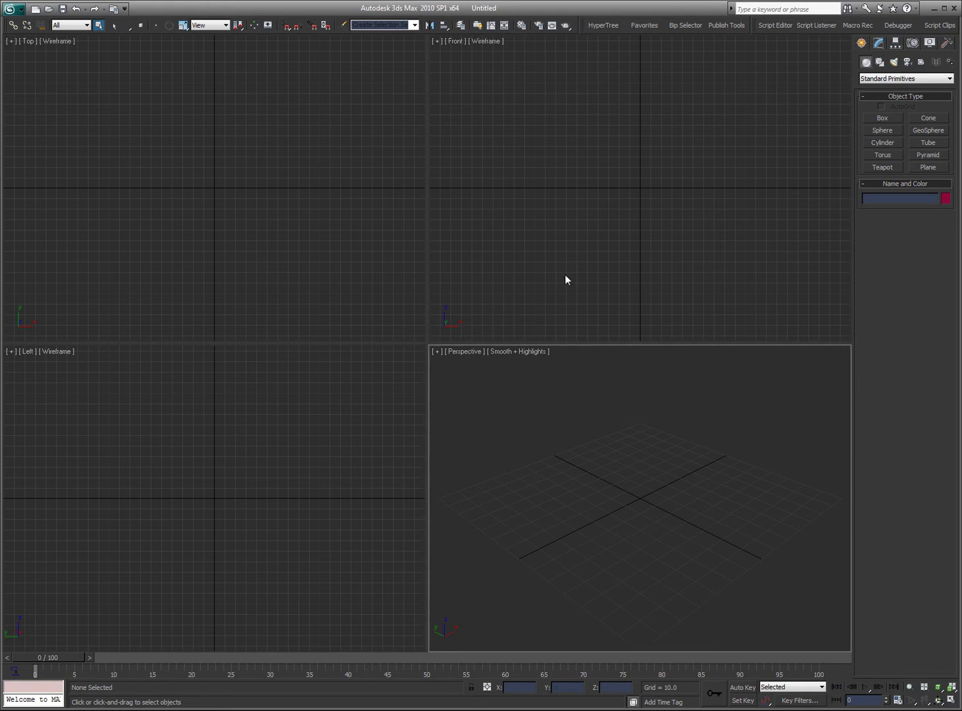
{"action": "left_click", "coordinate": [564, 274]}
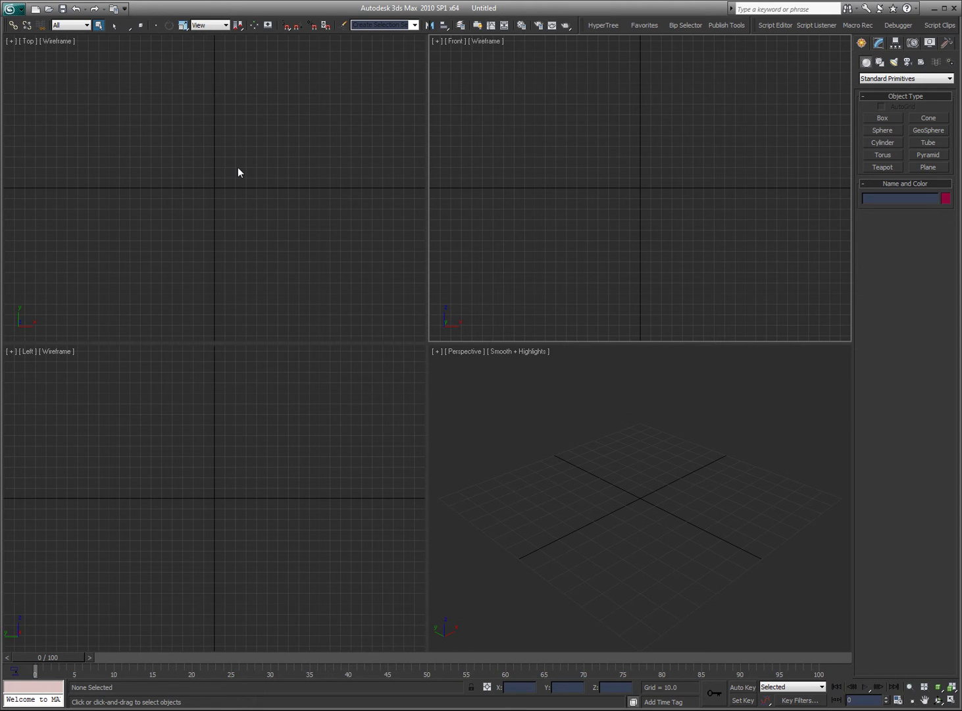
{"action": "left_click", "coordinate": [343, 304]}
{"action": "left_click", "coordinate": [402, 356]}
{"action": "left_click", "coordinate": [489, 413]}
{"action": "left_click", "coordinate": [554, 197]}
Step: Open HyperTree, expand Animation, browse the Biped and Bones folders, and select Key Offset Bar
{"action": "left_click", "coordinate": [604, 25]}
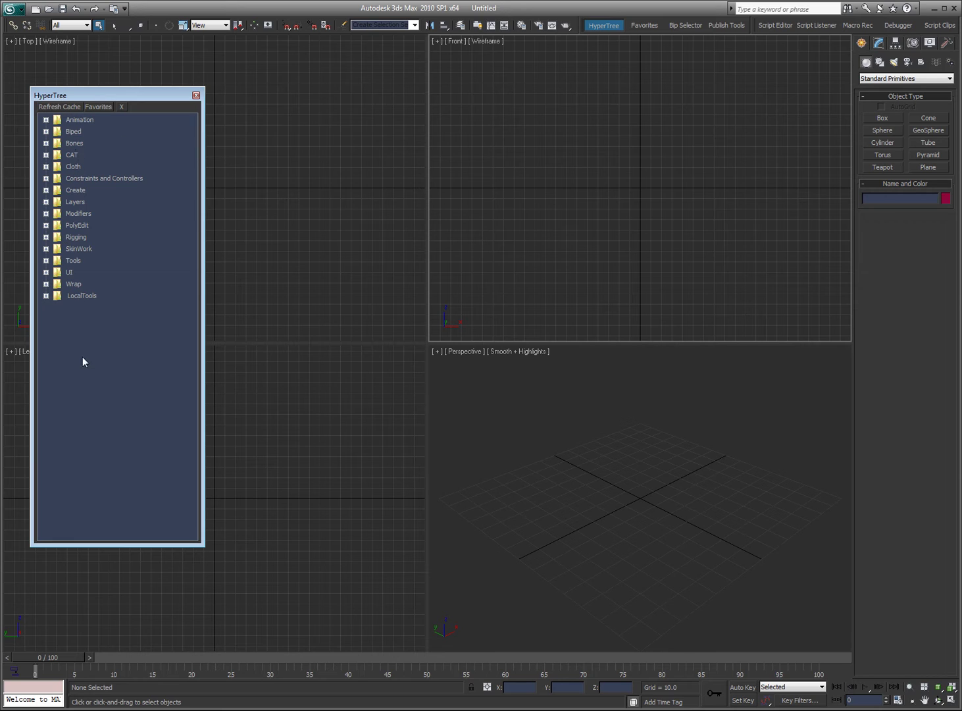
{"action": "left_click", "coordinate": [46, 120]}
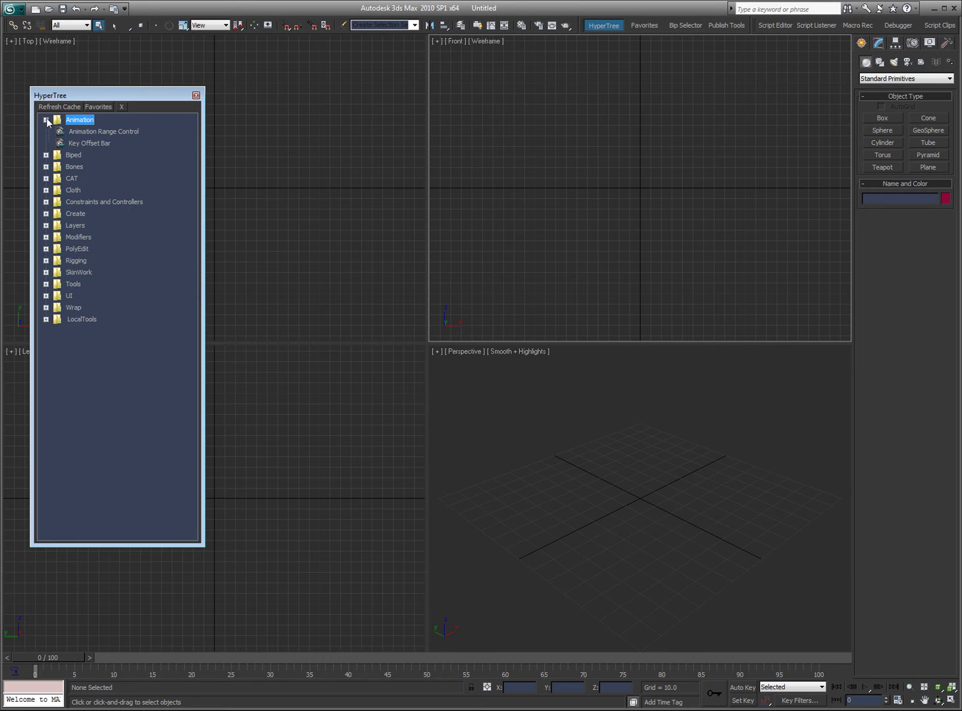
{"action": "left_click", "coordinate": [45, 154]}
{"action": "left_click", "coordinate": [46, 261]}
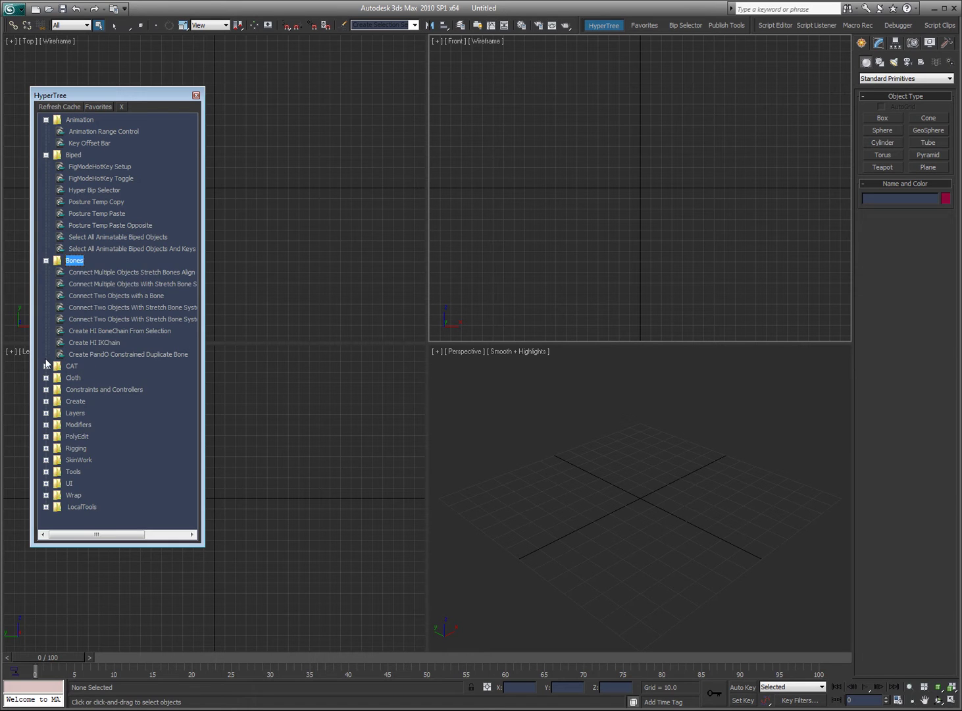
{"action": "left_click", "coordinate": [46, 261]}
{"action": "left_click", "coordinate": [45, 154]}
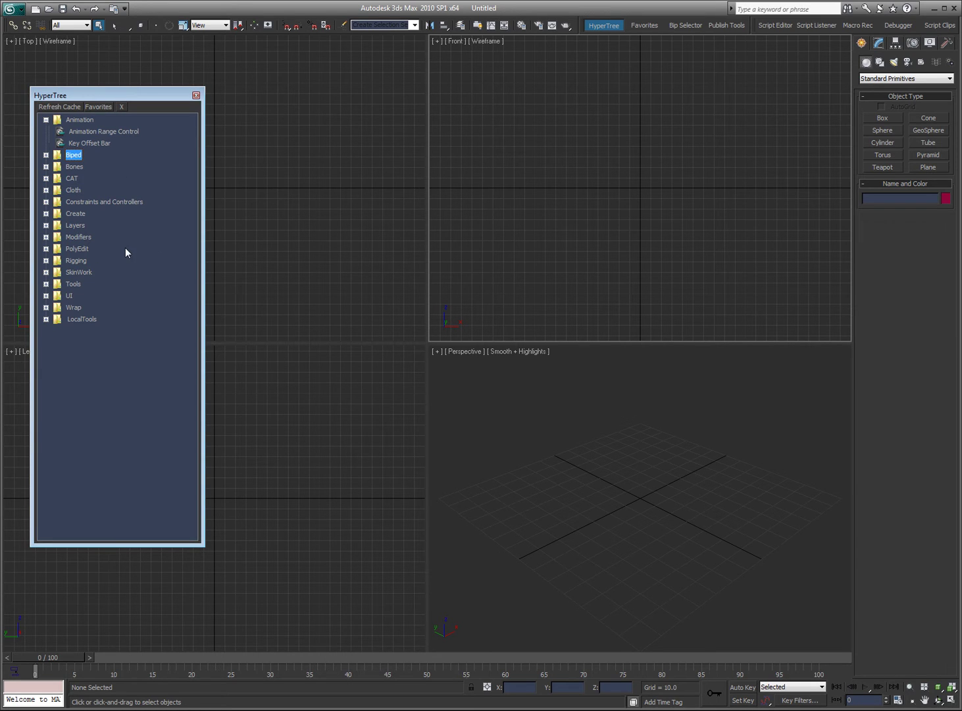
{"action": "left_click", "coordinate": [82, 144]}
Step: View the Edit Script options for Key Offset Bar and Animation Range Control, leaving Key Offset Bar selected
{"action": "right_click", "coordinate": [78, 144]}
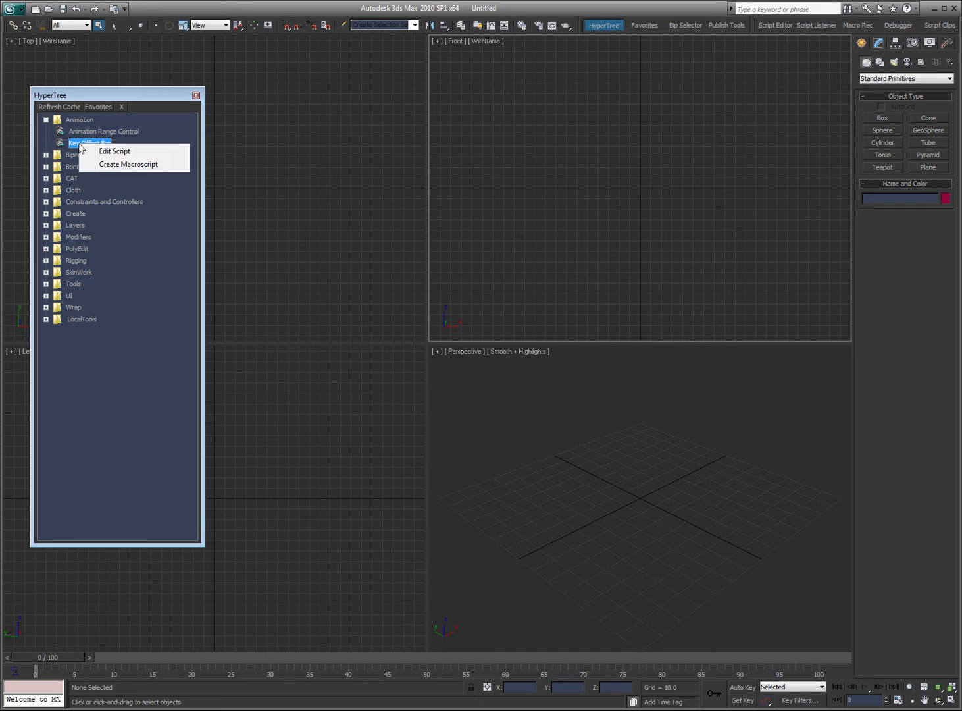
{"action": "left_click", "coordinate": [77, 129]}
{"action": "left_click", "coordinate": [87, 132]}
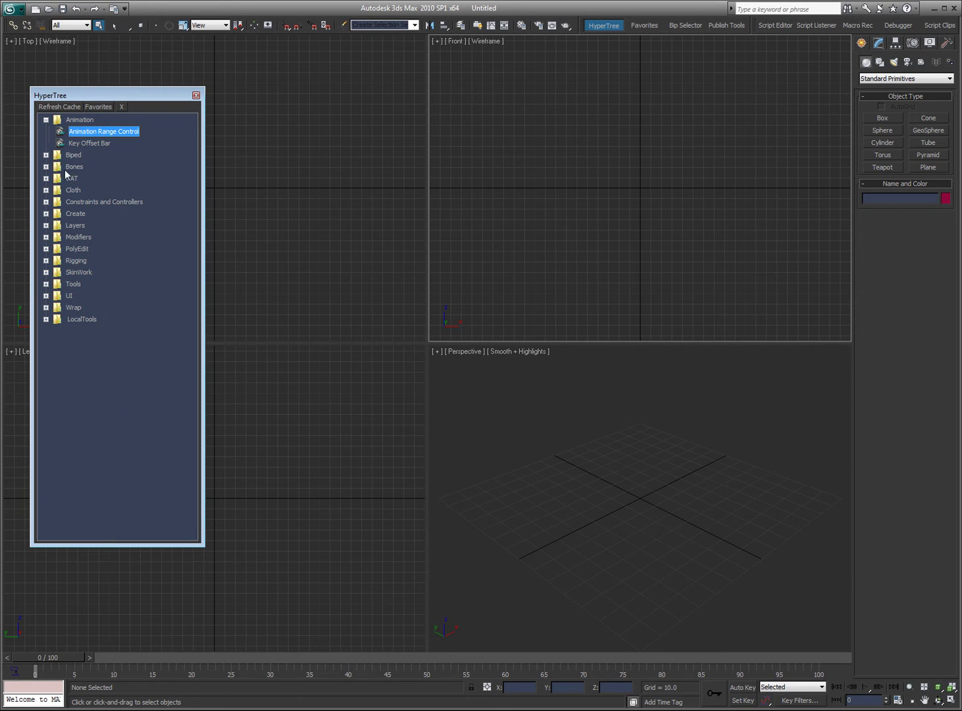
{"action": "right_click", "coordinate": [103, 133]}
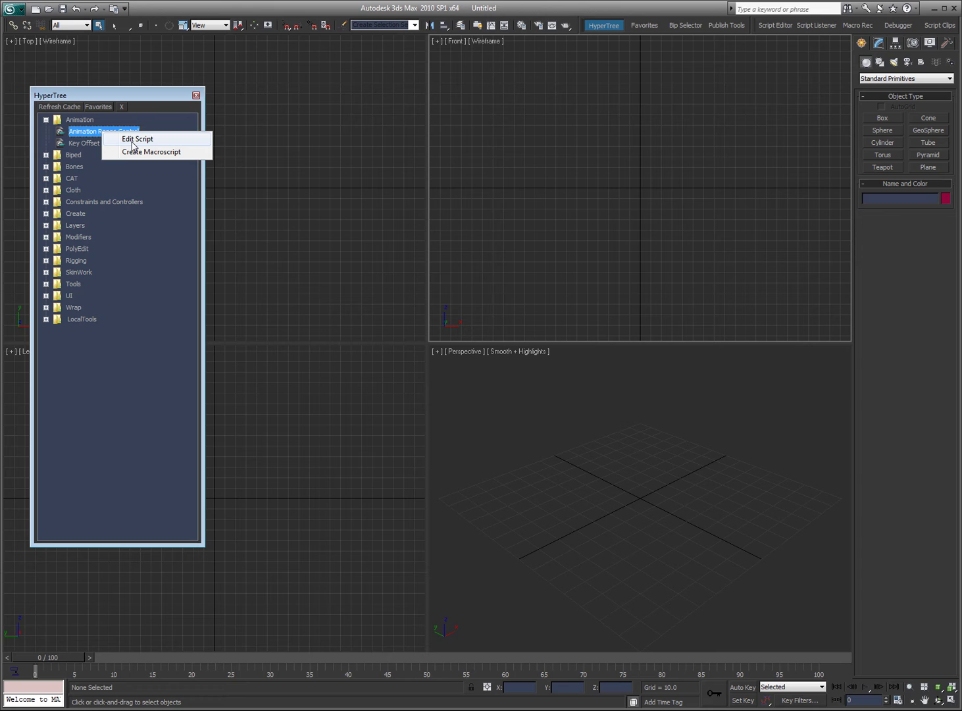
{"action": "left_click", "coordinate": [74, 146]}
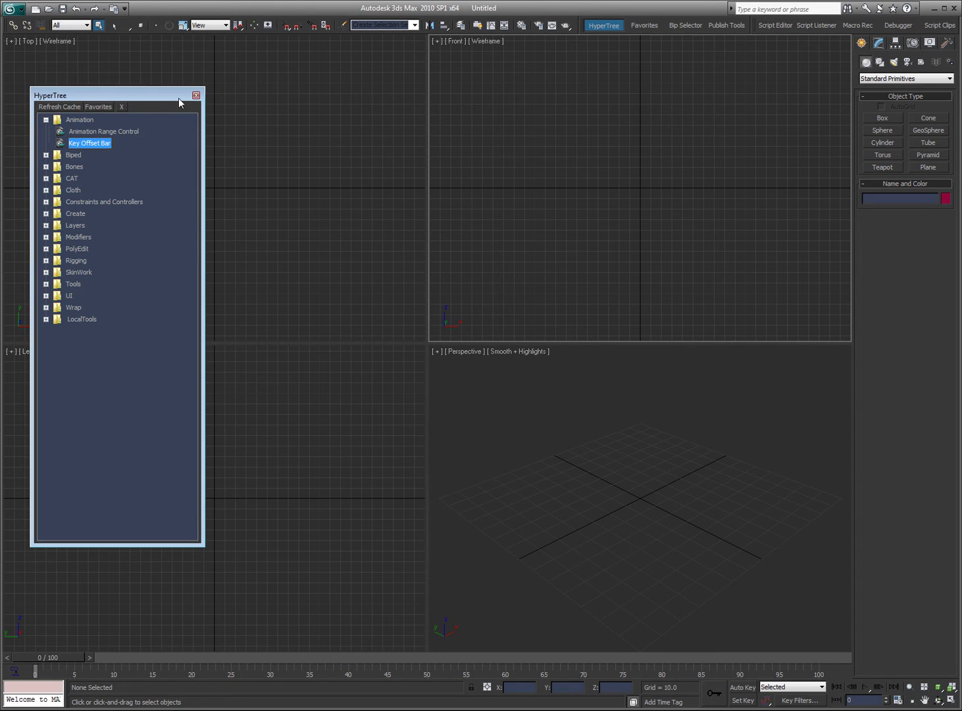
Step: Open HyperTree Favorites, enlarge the panel, and add a new group named 'Tools'
{"action": "left_click", "coordinate": [94, 108]}
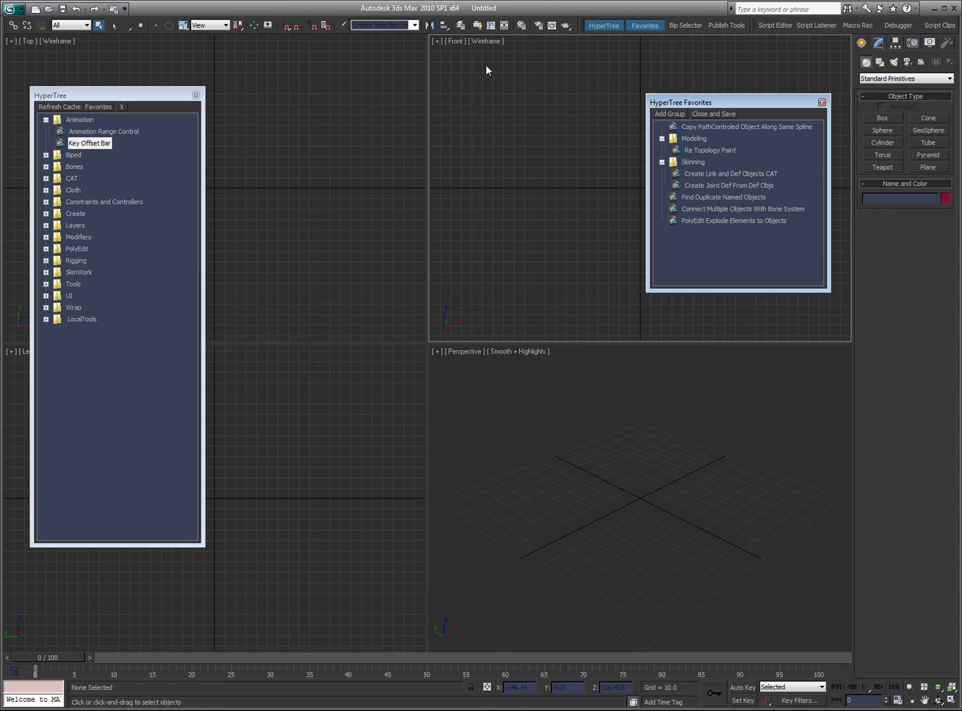
{"action": "left_click_drag", "start_coordinate": [646, 289], "coordinate": [592, 502]}
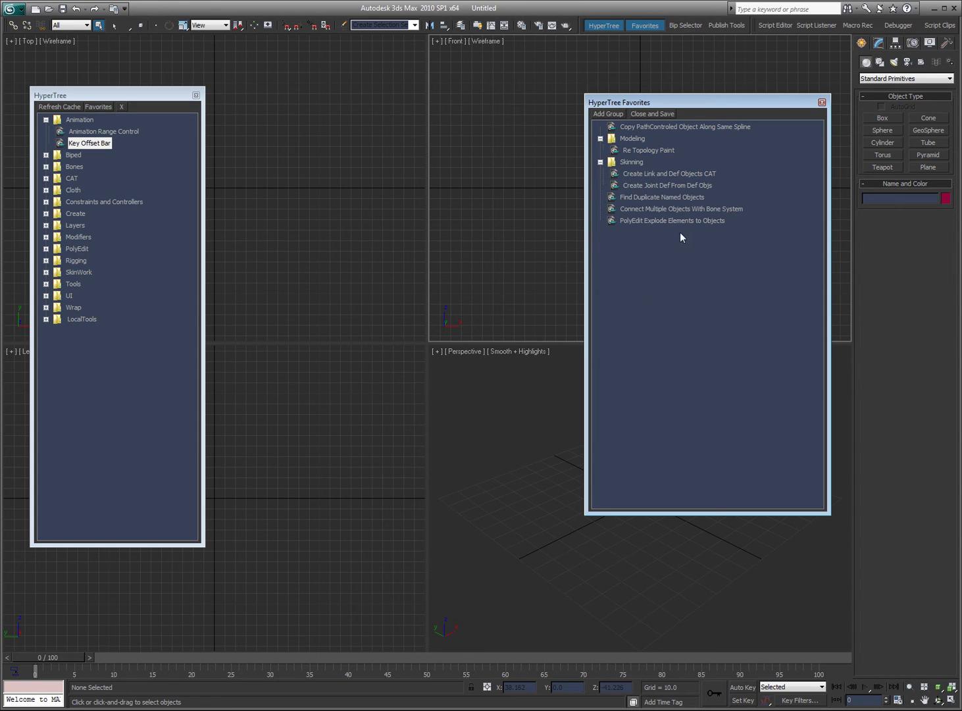
{"action": "left_click", "coordinate": [607, 116]}
{"action": "right_click", "coordinate": [639, 240]}
{"action": "left_click", "coordinate": [662, 240]}
{"action": "type", "text": "Tools"}
{"action": "key", "text": "Return"}
Step: Drag Hyper Bip Selector, Posture Temp Copy and Posture Temp Paste from Biped into Tools
{"action": "left_click", "coordinate": [45, 155]}
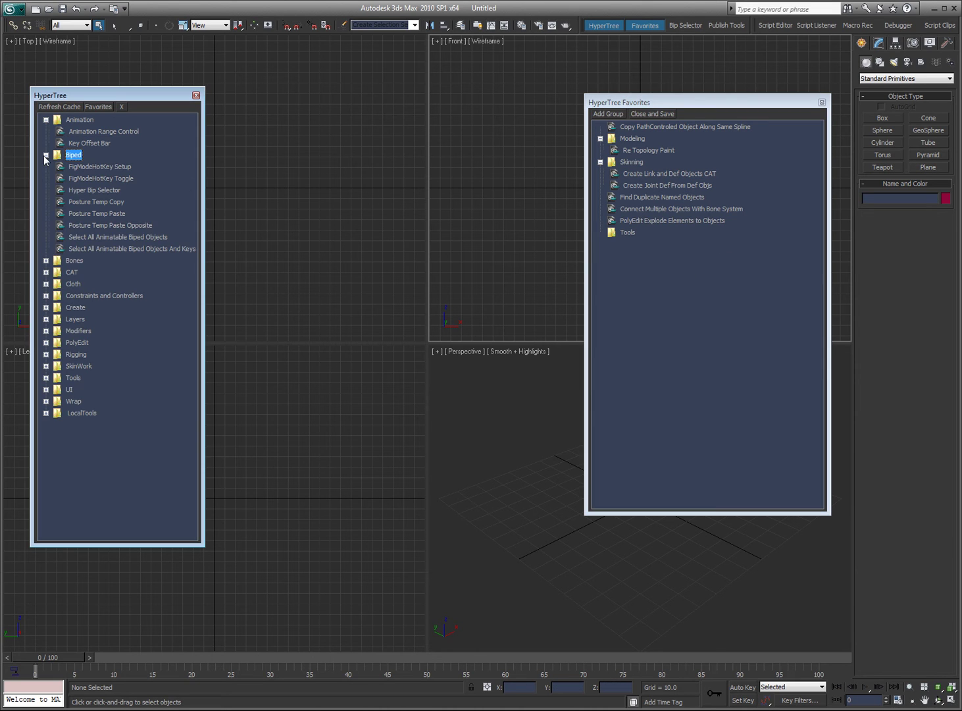
{"action": "left_click", "coordinate": [83, 191]}
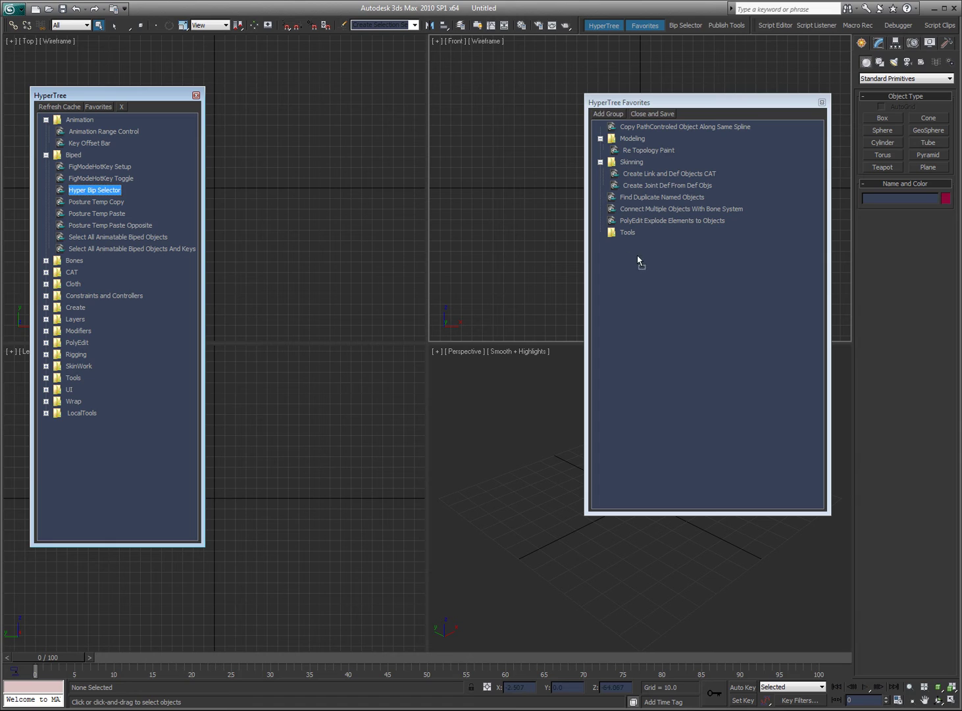
{"action": "left_click_drag", "start_coordinate": [93, 190], "coordinate": [634, 236]}
{"action": "left_click_drag", "start_coordinate": [98, 201], "coordinate": [630, 240]}
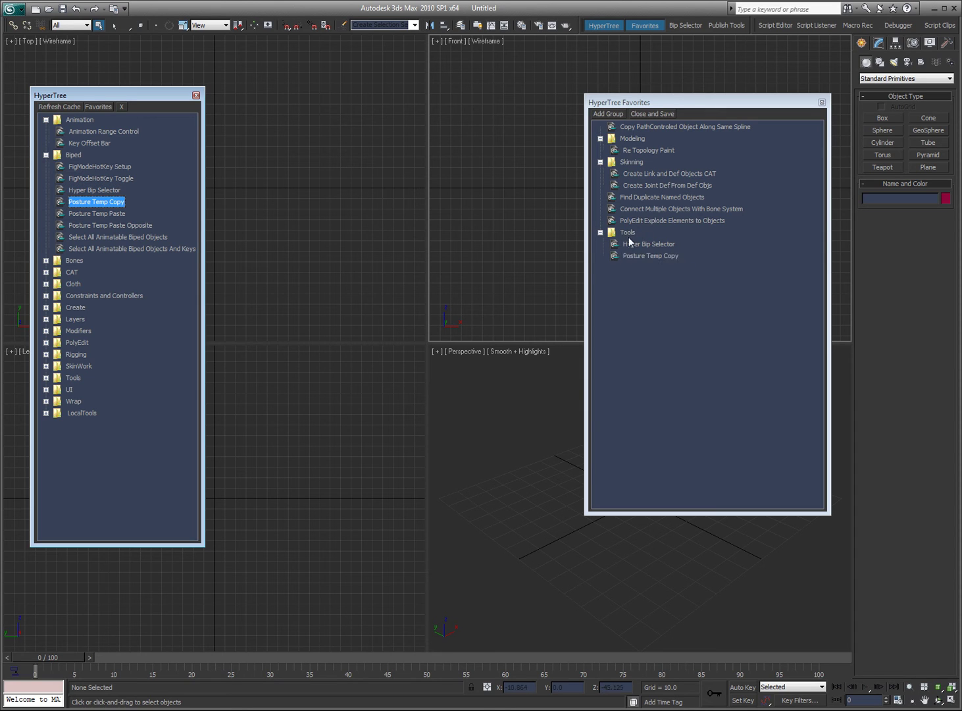
{"action": "left_click_drag", "start_coordinate": [104, 212], "coordinate": [636, 235]}
Step: Save the favorites by closing the Favorites panel, then reopen it
{"action": "left_click", "coordinate": [685, 338]}
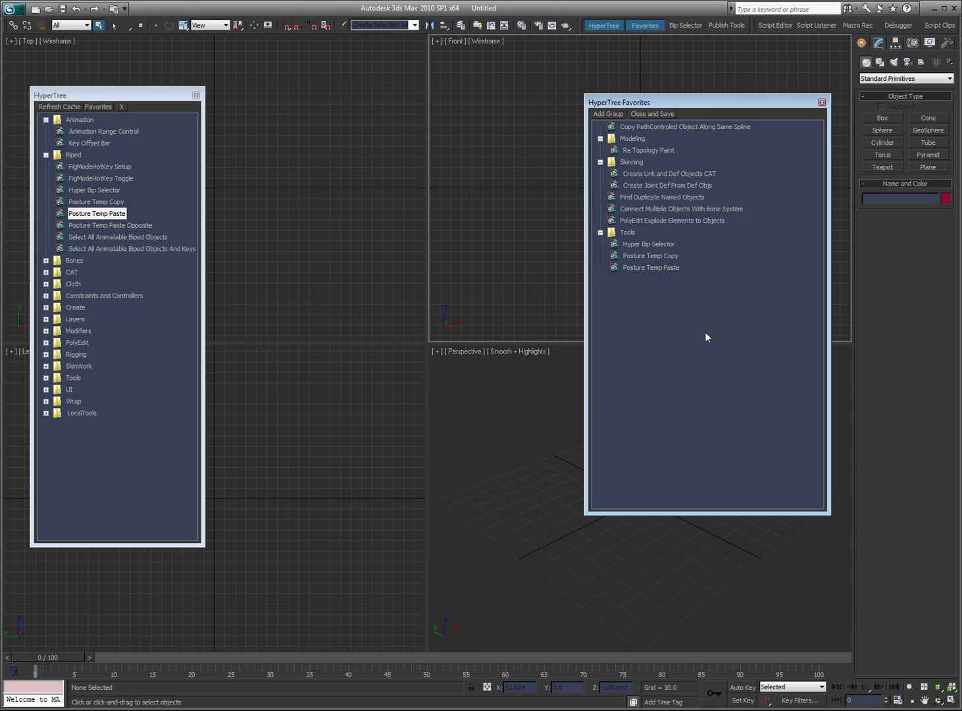
{"action": "left_click", "coordinate": [647, 114]}
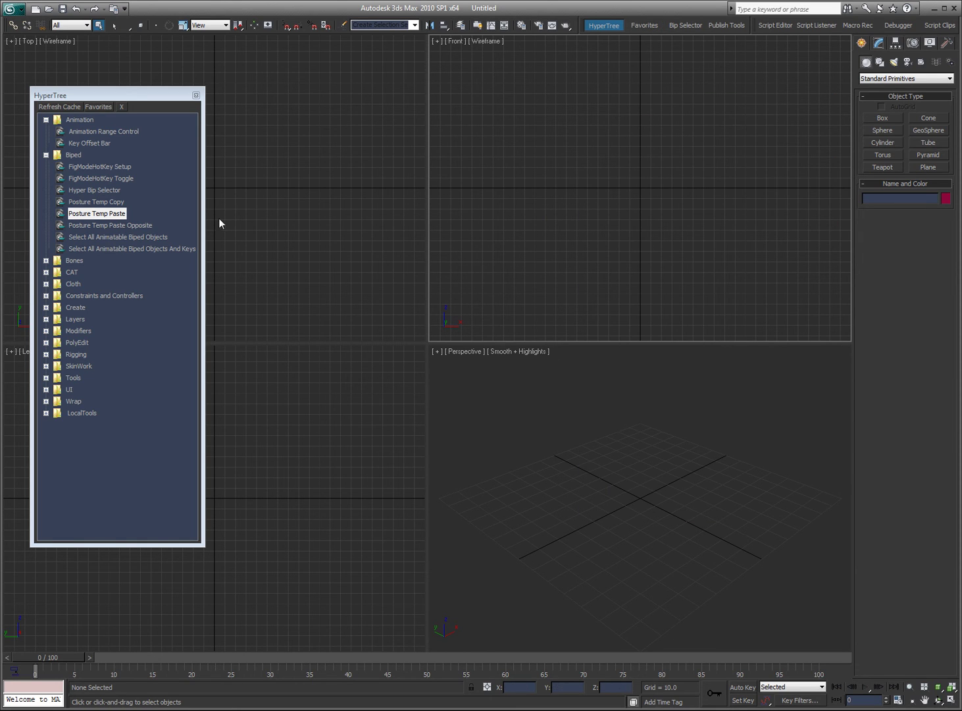
{"action": "left_click", "coordinate": [98, 107]}
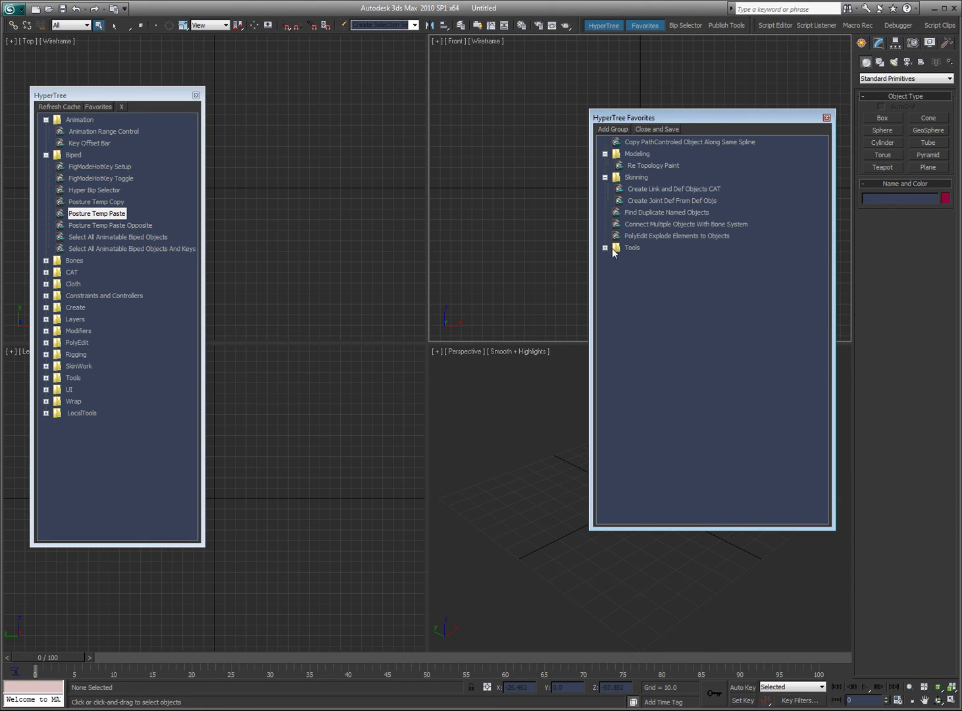
Step: Set the Tools group to Load as Expanded and confirm it after reopening Favorites
{"action": "right_click", "coordinate": [630, 249]}
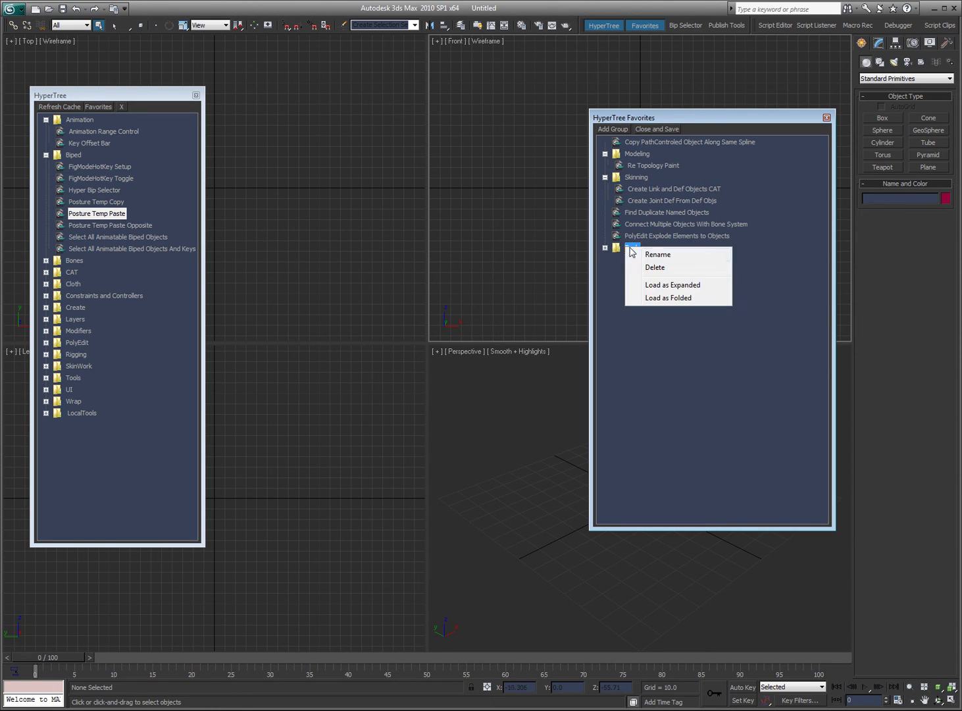
{"action": "left_click", "coordinate": [688, 285]}
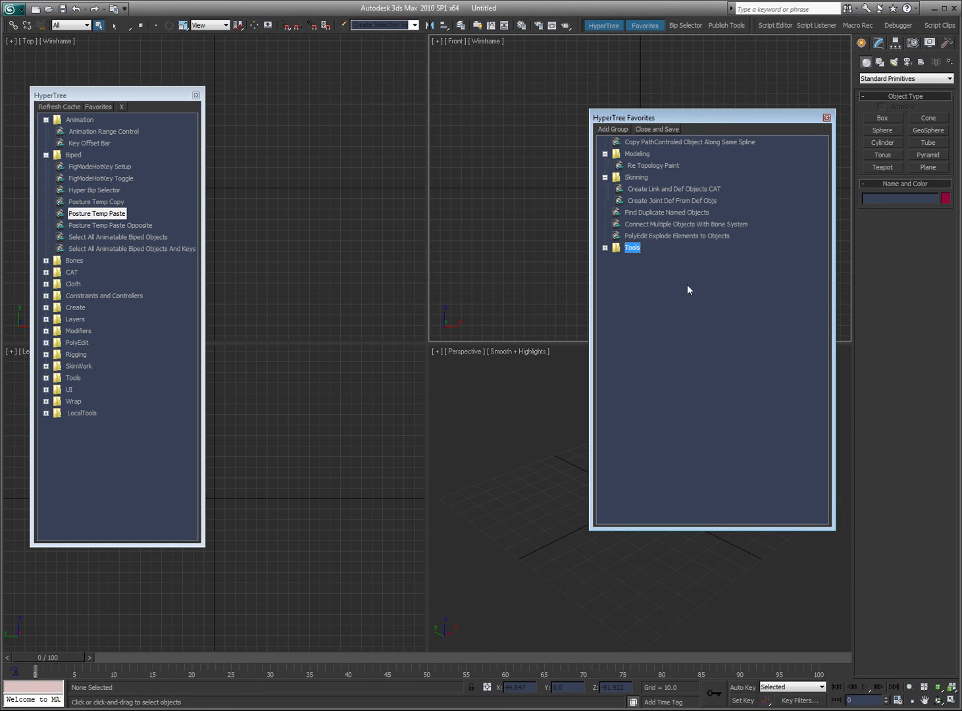
{"action": "left_click", "coordinate": [606, 248]}
{"action": "left_click", "coordinate": [645, 129]}
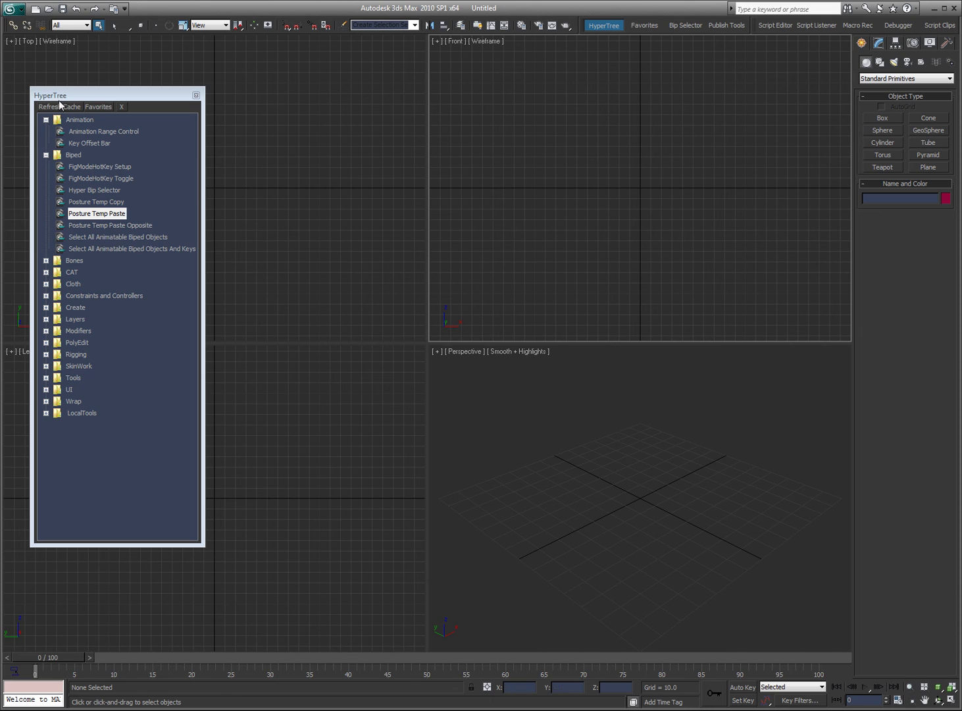
{"action": "left_click", "coordinate": [99, 104]}
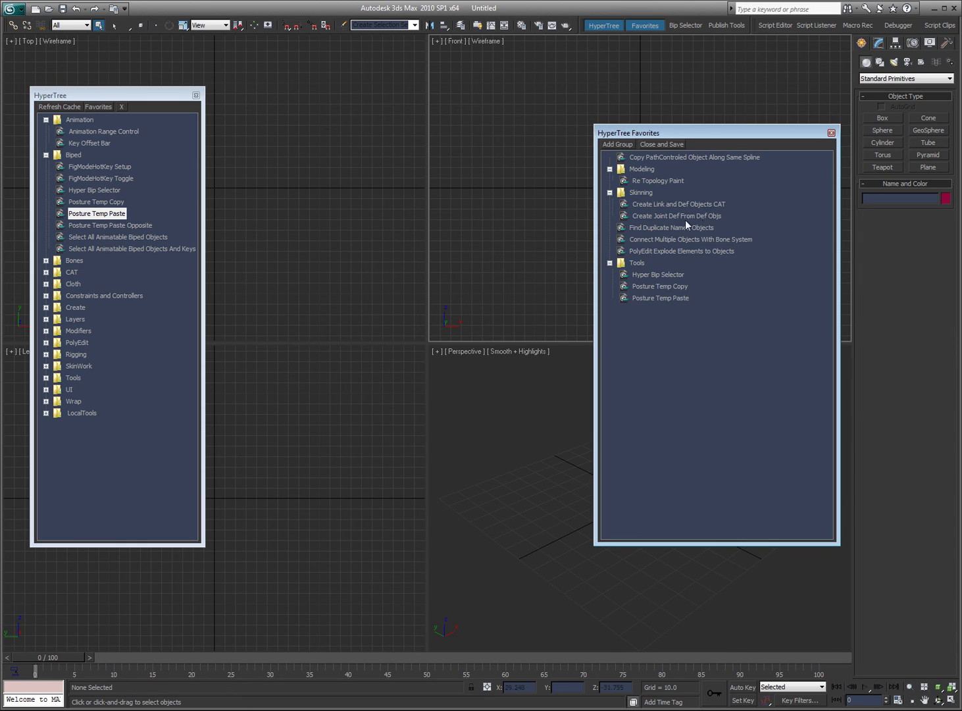
{"action": "left_click", "coordinate": [610, 266]}
Step: Create a sphere in the Top viewport
{"action": "left_click", "coordinate": [278, 204]}
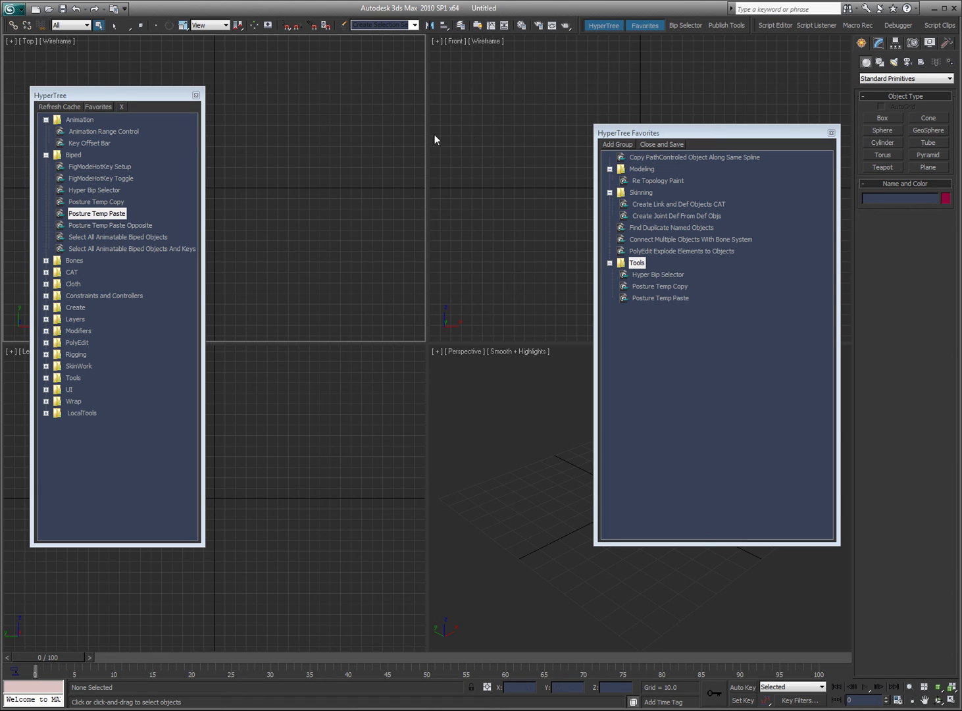
{"action": "left_click", "coordinate": [882, 130]}
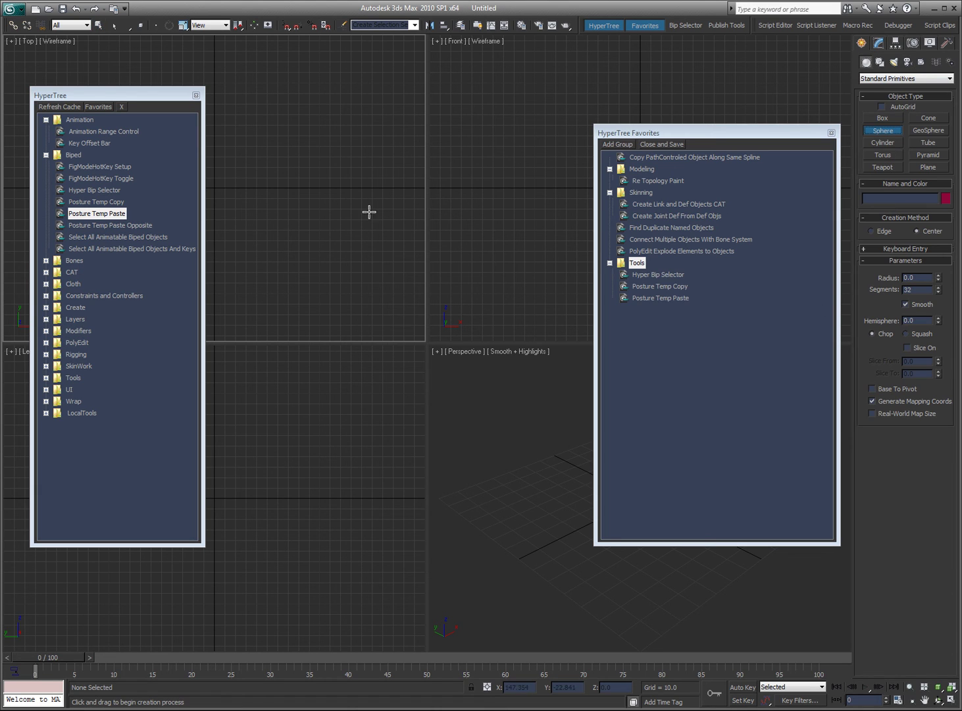
{"action": "left_click_drag", "start_coordinate": [365, 208], "coordinate": [389, 231]}
{"action": "right_click", "coordinate": [385, 234]}
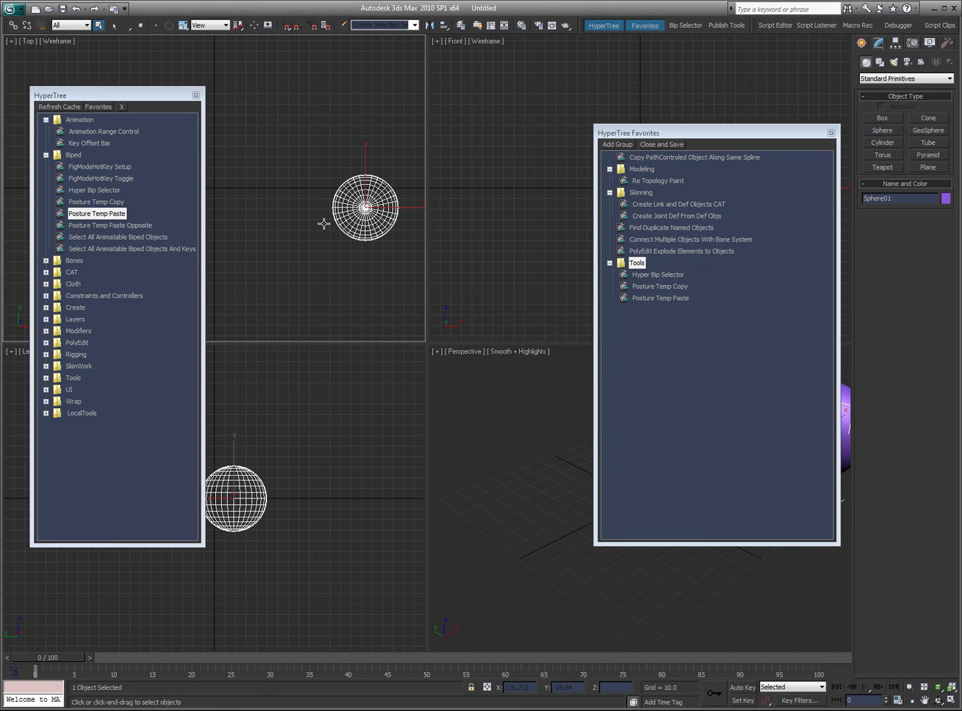
Step: Collapse Biped and Animation, expand Create, and run Create Point At Object Center
{"action": "left_click", "coordinate": [45, 156]}
{"action": "left_click", "coordinate": [46, 120]}
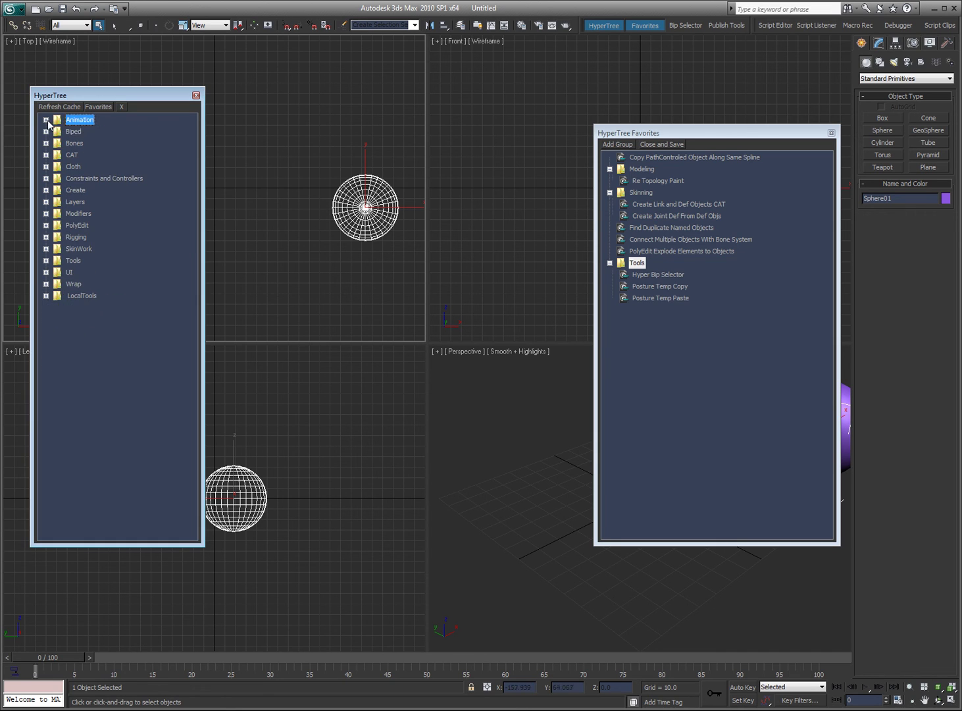
{"action": "left_click", "coordinate": [46, 189]}
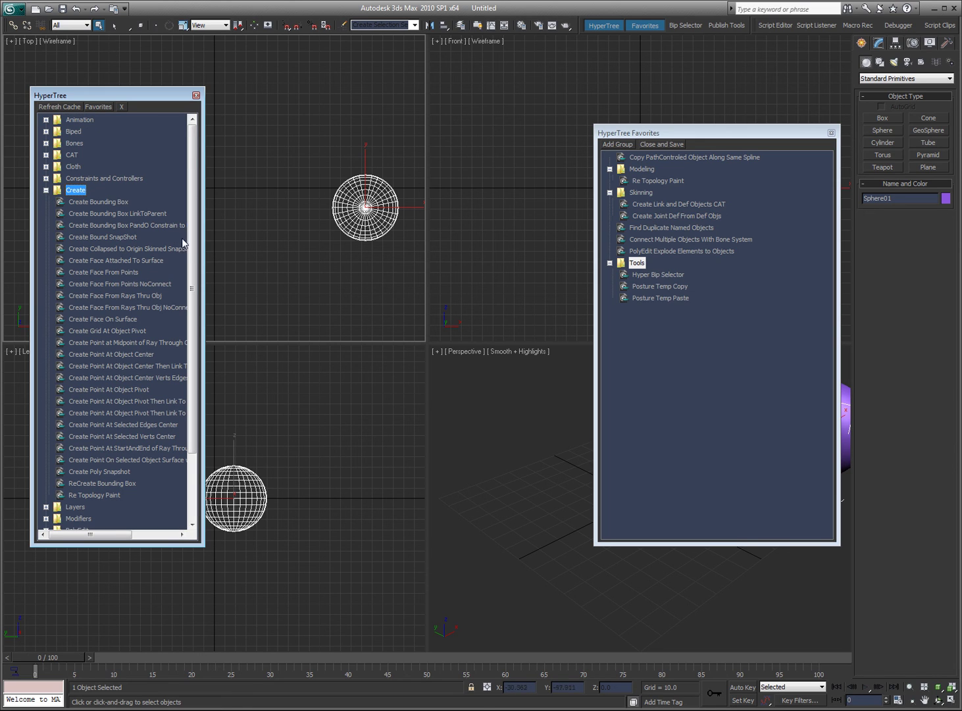
{"action": "double_click", "coordinate": [115, 355]}
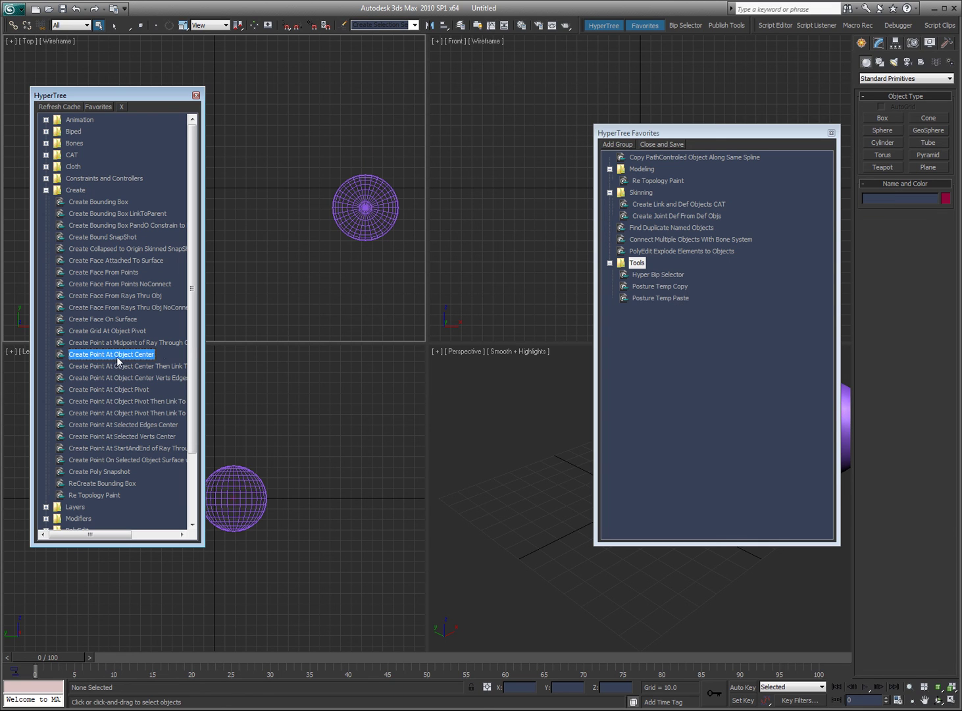
Step: Select the sphere, move it left in the Top view, then deselect it
{"action": "left_click_drag", "start_coordinate": [365, 226], "coordinate": [317, 241]}
{"action": "key", "text": "w"}
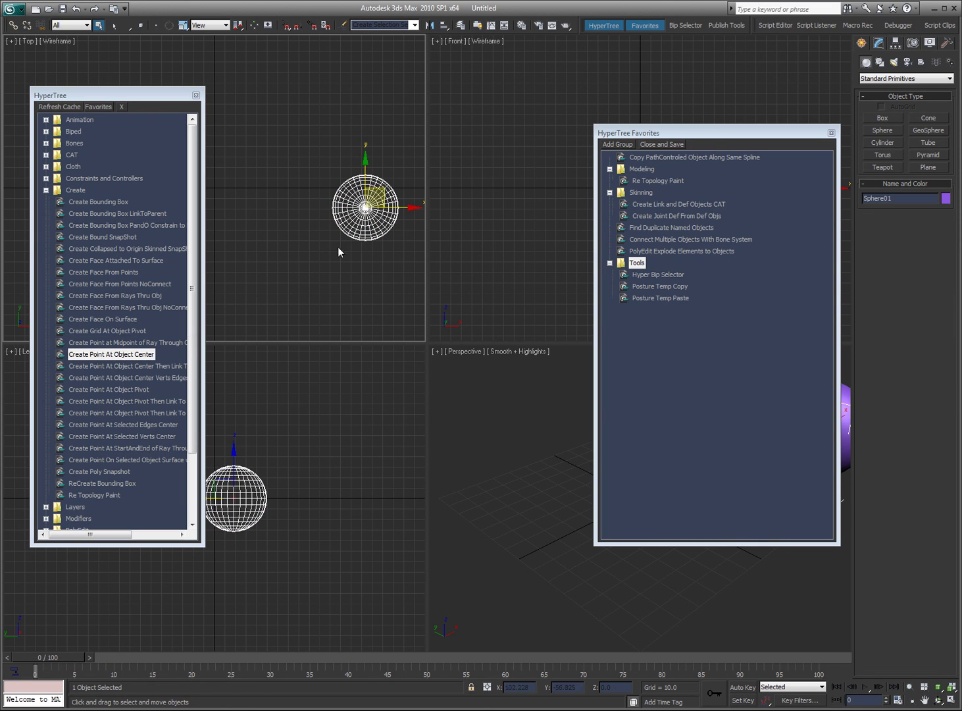
{"action": "left_click_drag", "start_coordinate": [372, 188], "coordinate": [338, 197]}
{"action": "left_click", "coordinate": [358, 287]}
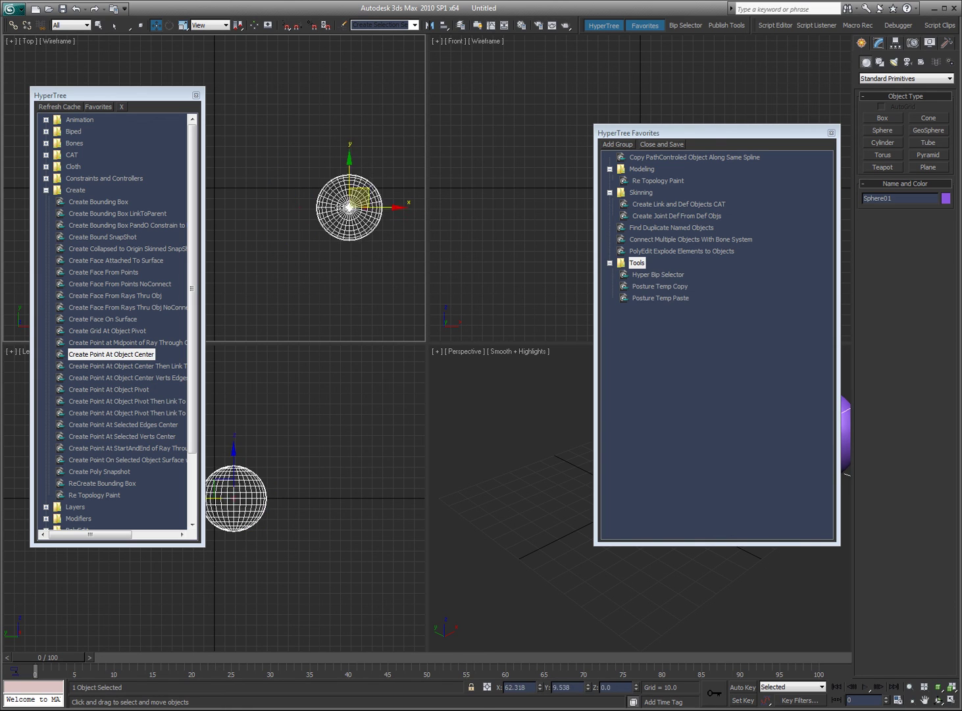
{"action": "left_click", "coordinate": [284, 229]}
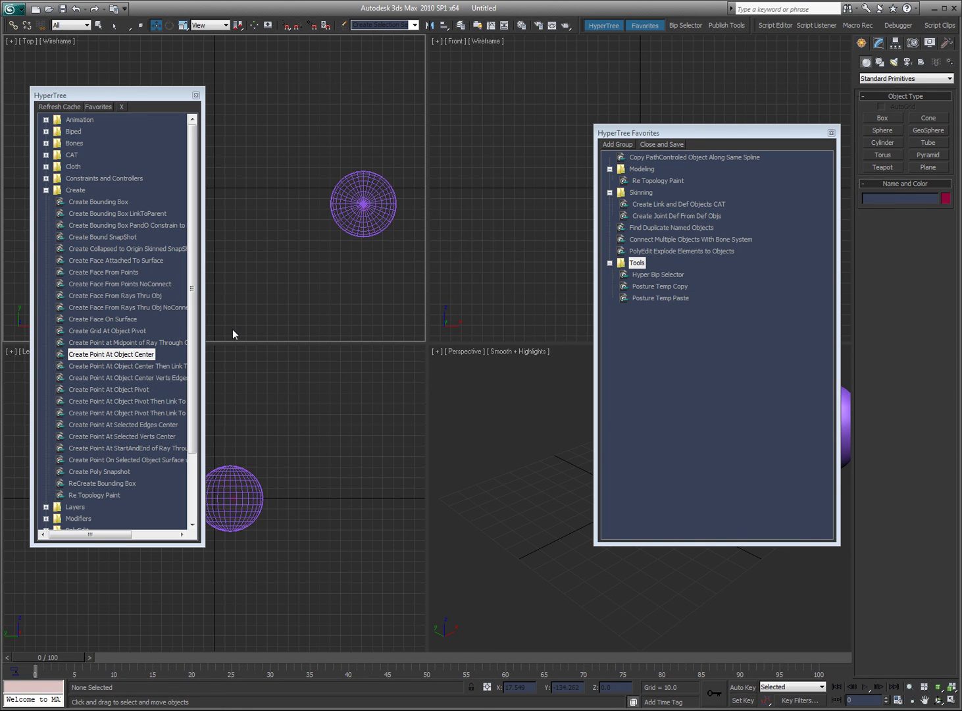
Step: Close Favorites, collapse Create, pick Hyper Renamer in Tools, then collapse Tools
{"action": "left_click", "coordinate": [645, 26]}
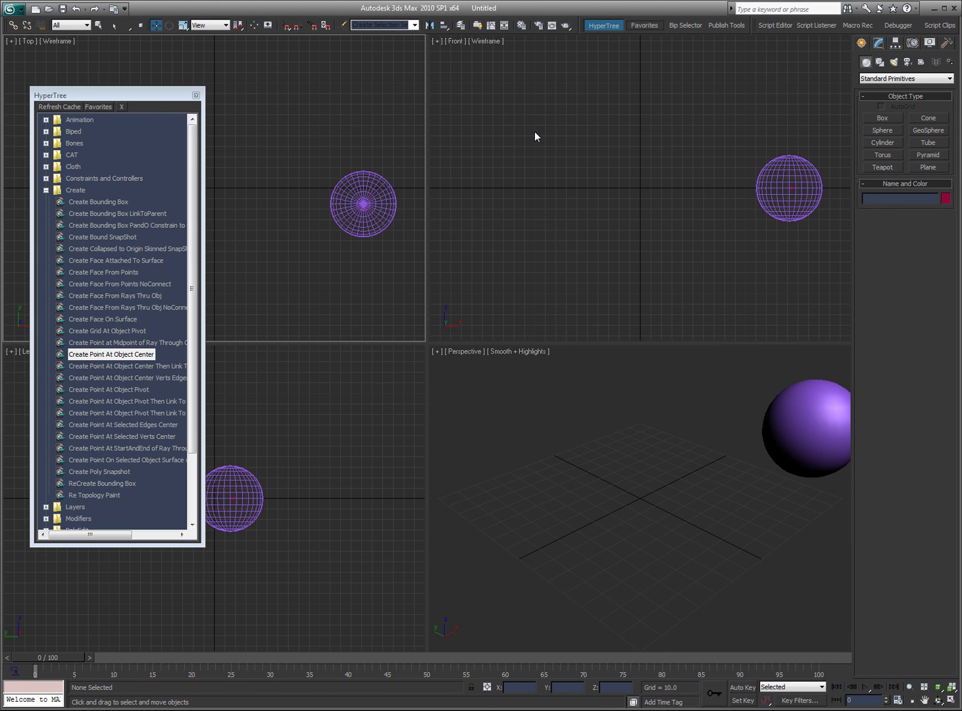
{"action": "left_click", "coordinate": [46, 190]}
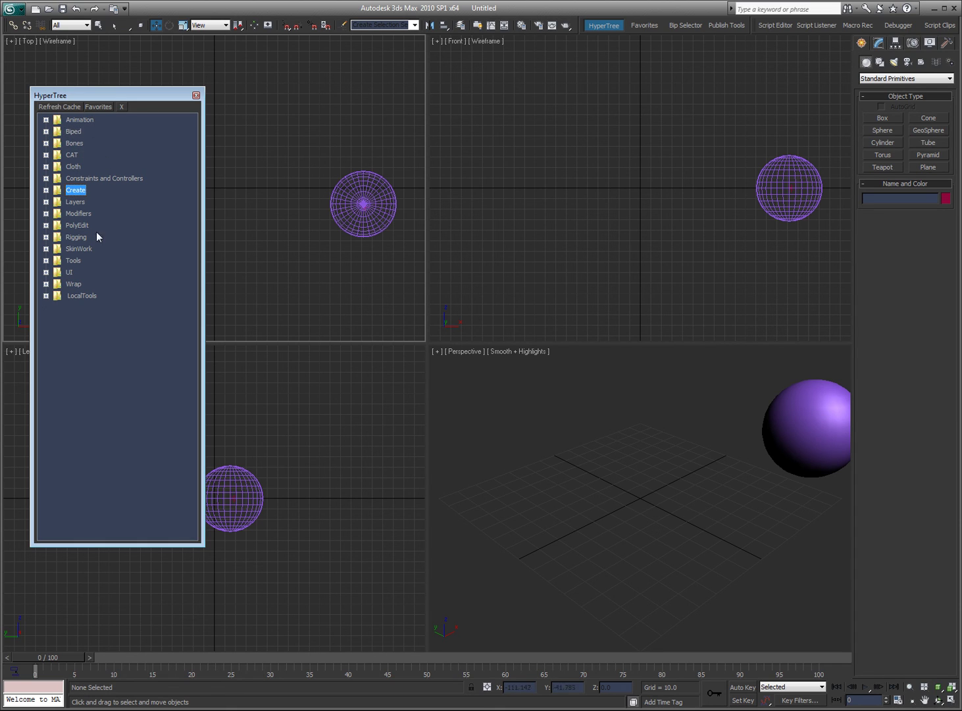
{"action": "left_click", "coordinate": [46, 260]}
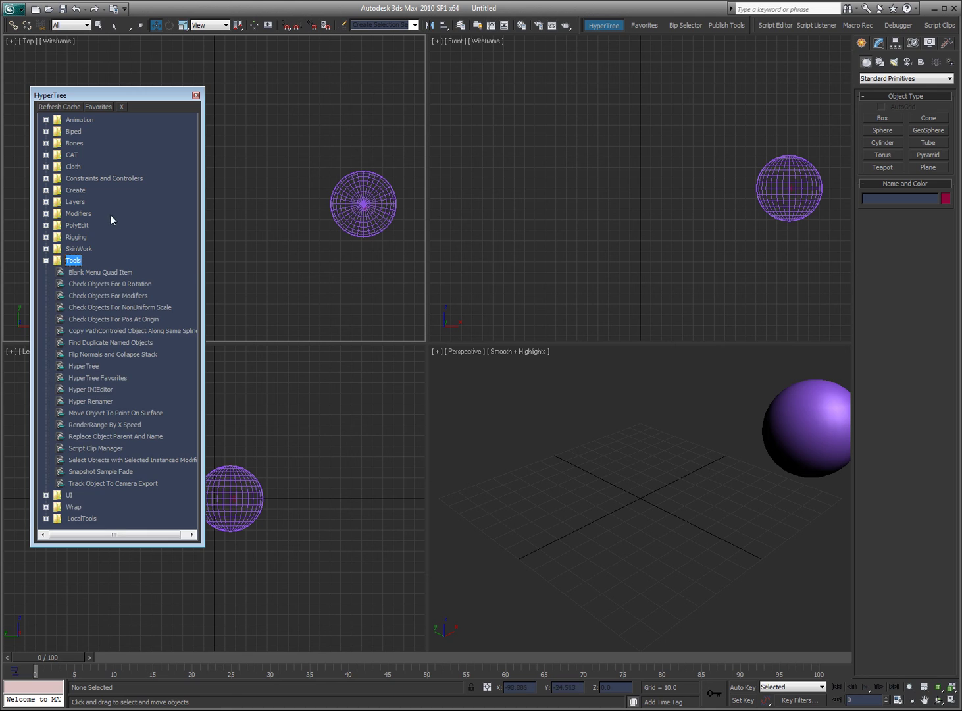
{"action": "left_click", "coordinate": [90, 401]}
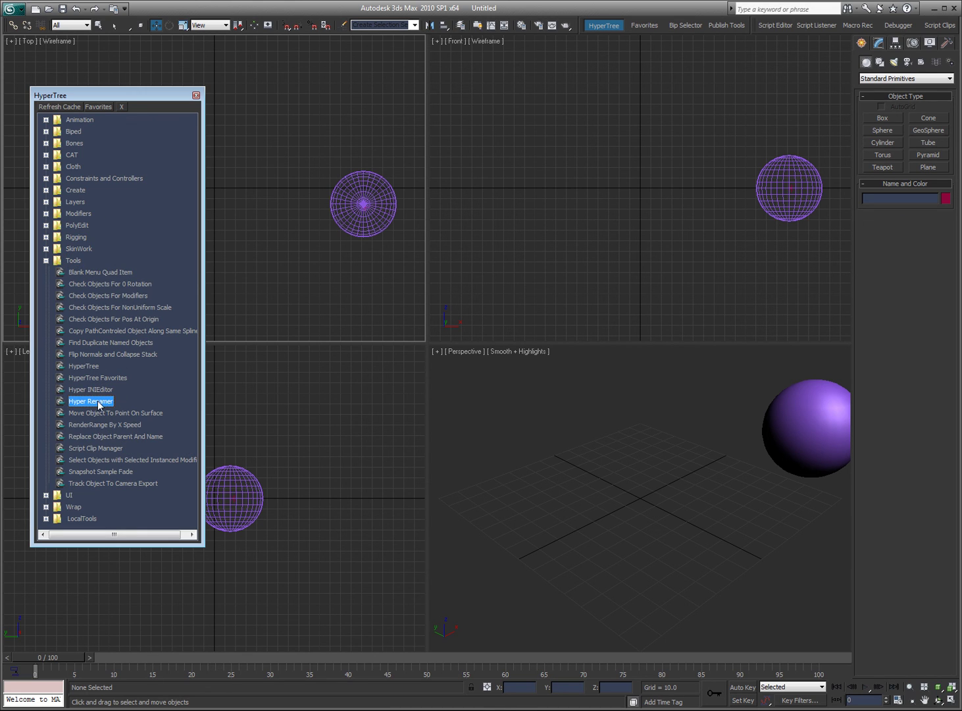
{"action": "left_click", "coordinate": [45, 260]}
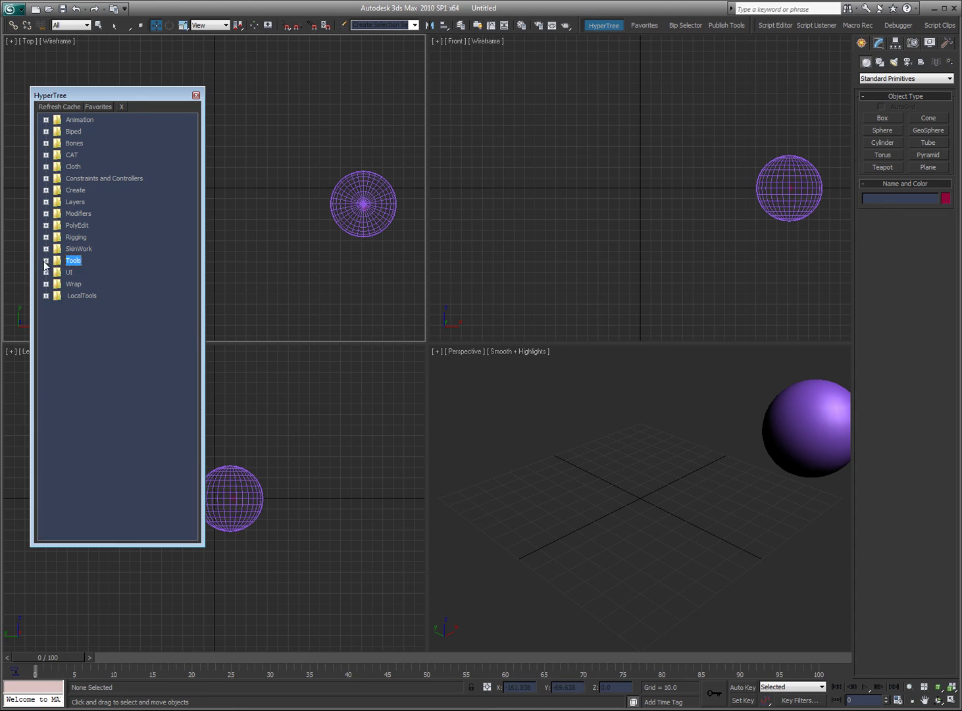